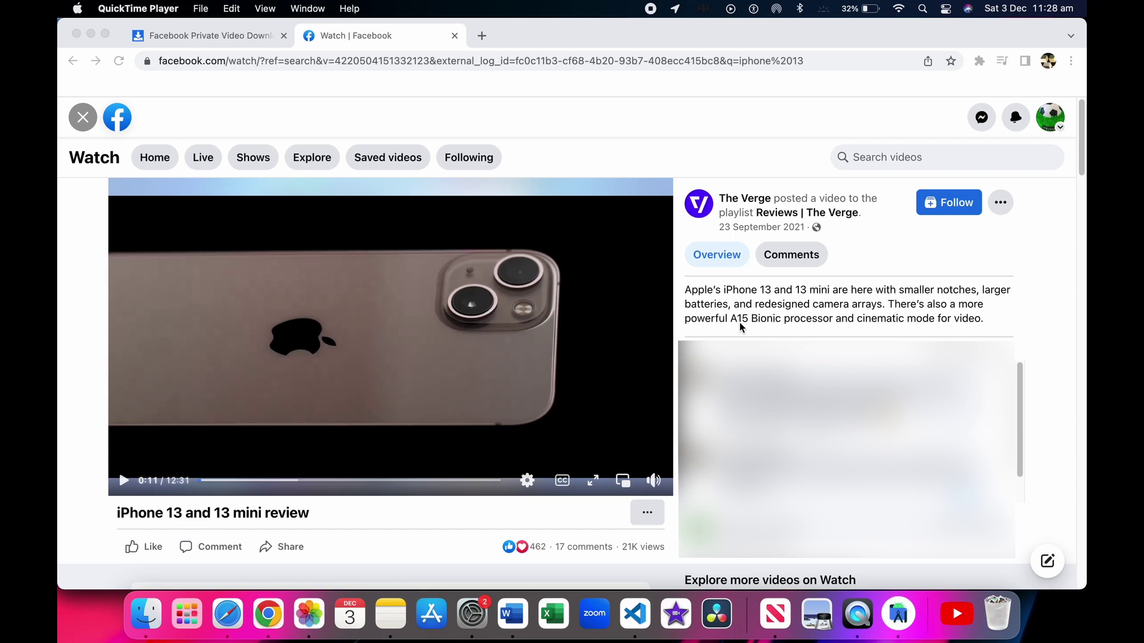
Copy the link to the iPhone 13 review video from the post's options menu
{"action": "left_click", "coordinate": [1000, 202]}
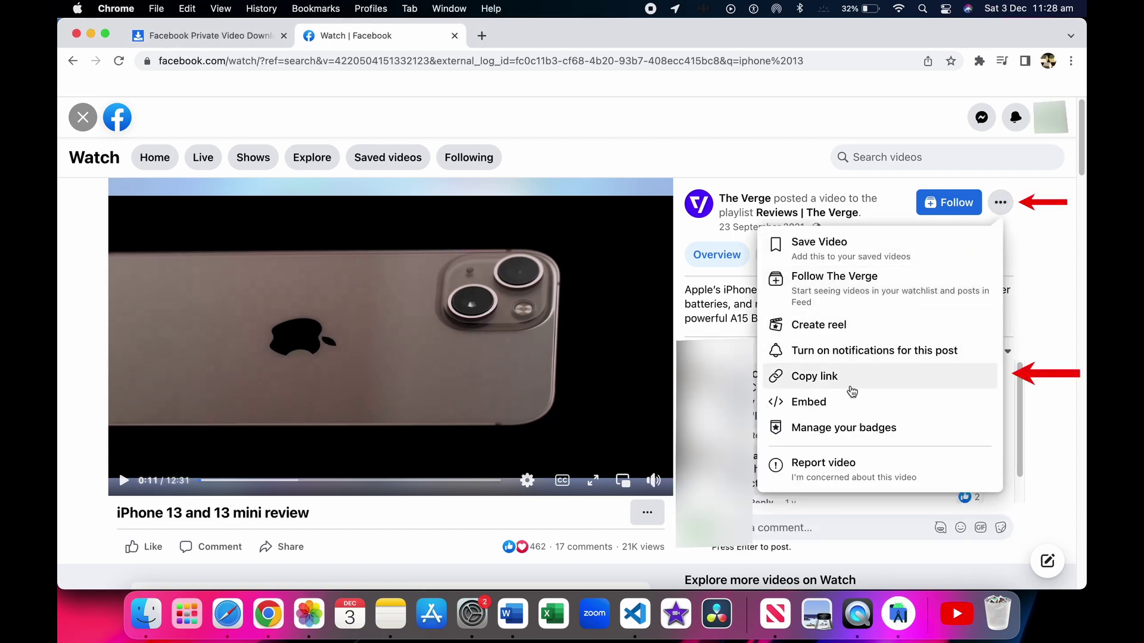
{"action": "left_click", "coordinate": [849, 390]}
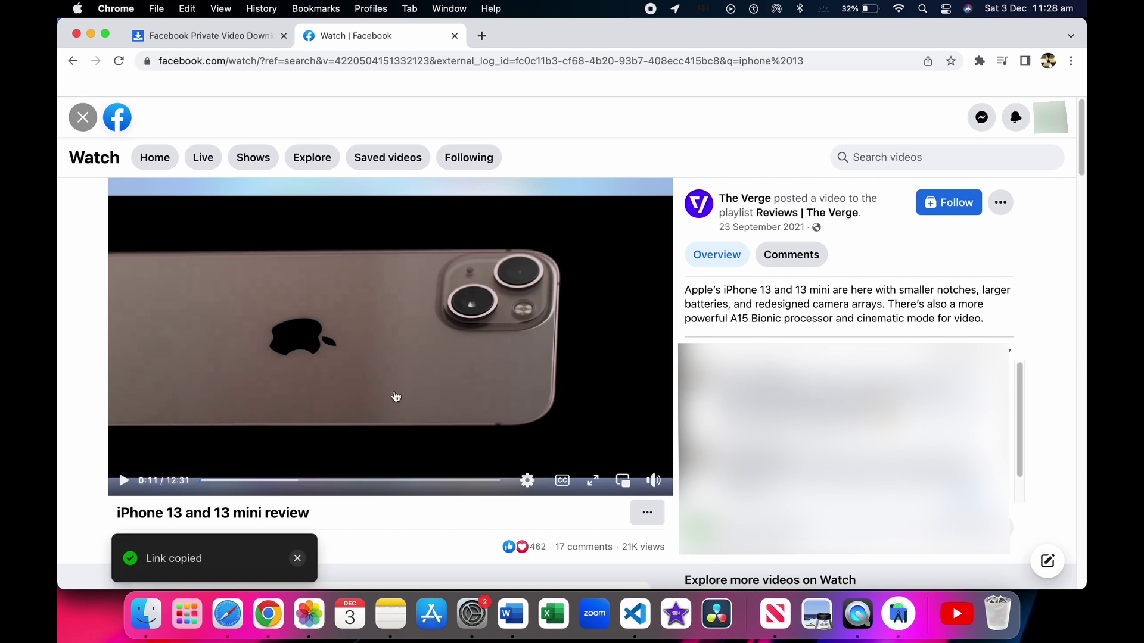
Paste the Facebook link into SnapSave's URL field and select the generated view-source link
{"action": "left_click", "coordinate": [209, 36]}
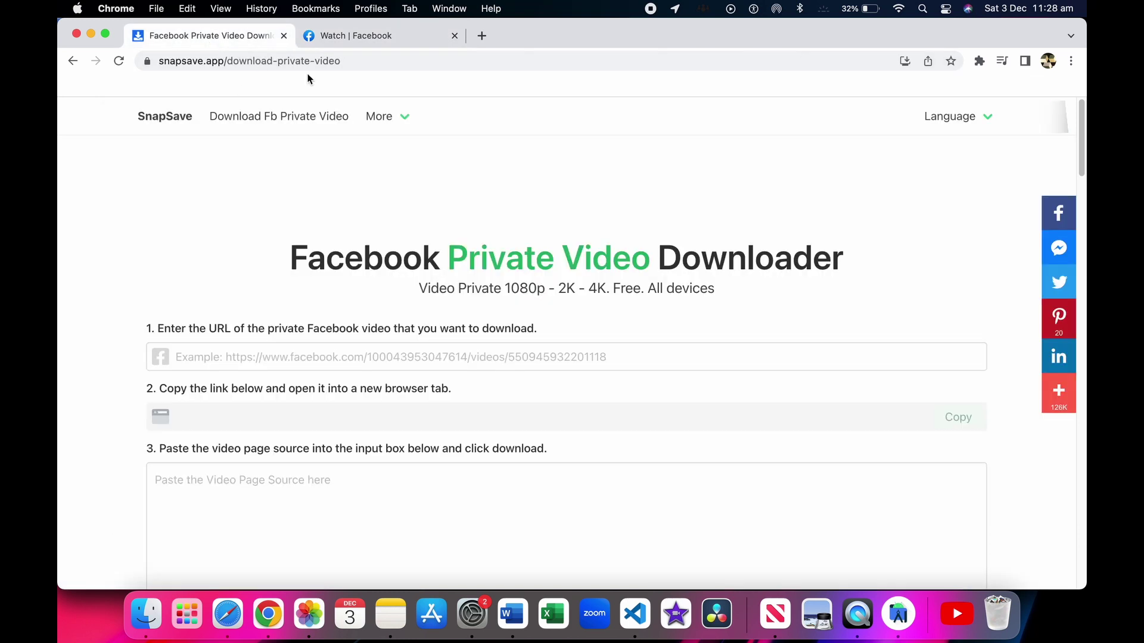
{"action": "left_click_drag", "start_coordinate": [355, 63], "coordinate": [140, 56]}
{"action": "left_click", "coordinate": [126, 243]}
{"action": "left_click", "coordinate": [231, 361]}
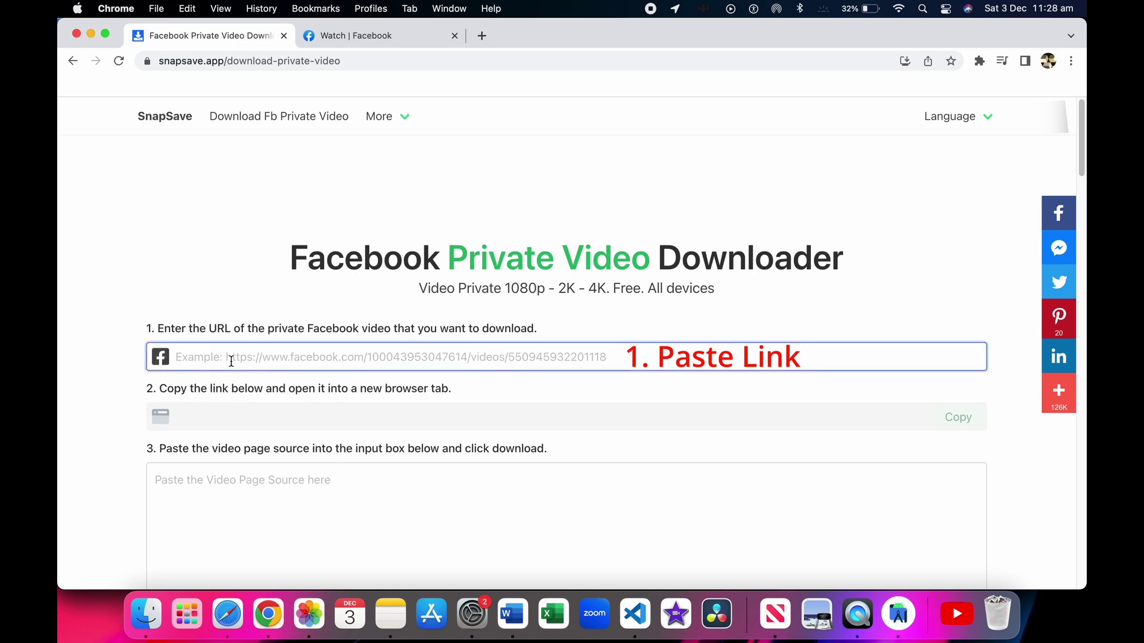
{"action": "key", "text": "cmd+v"}
{"action": "mouse_move", "coordinate": [397, 417]}
{"action": "left_mouse_down"}
{"action": "mouse_move", "coordinate": [172, 420]}
{"action": "mouse_move", "coordinate": [634, 412]}
{"action": "left_mouse_up"}
Load the view-source link in a new tab and select all of the page source text
{"action": "left_click", "coordinate": [490, 36]}
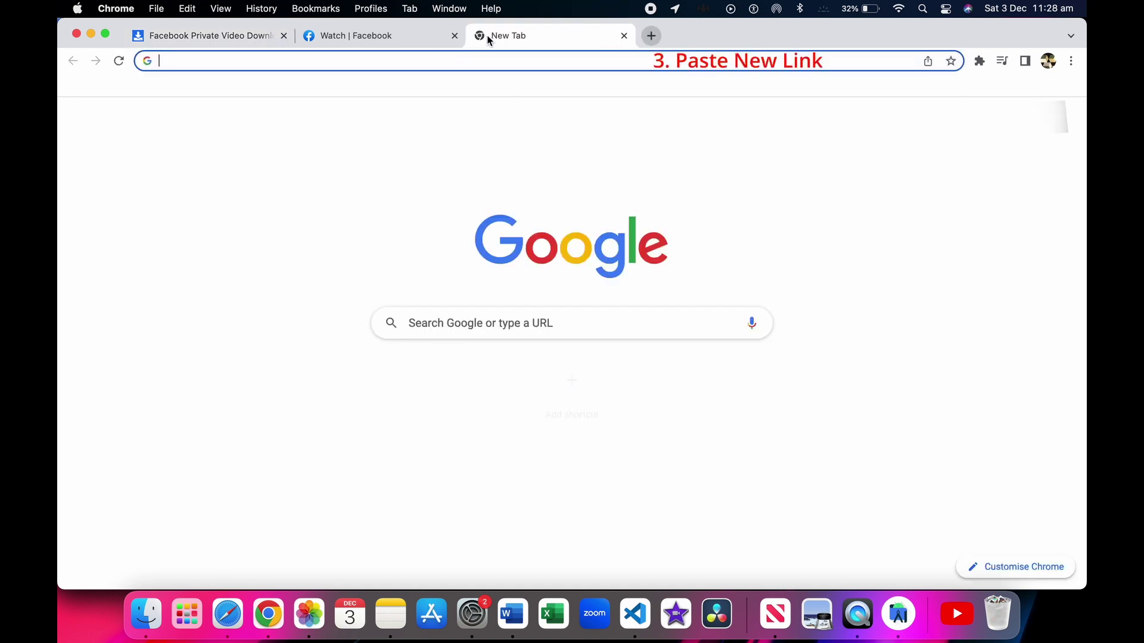
{"action": "key", "text": "cmd+v"}
{"action": "key", "text": "Return"}
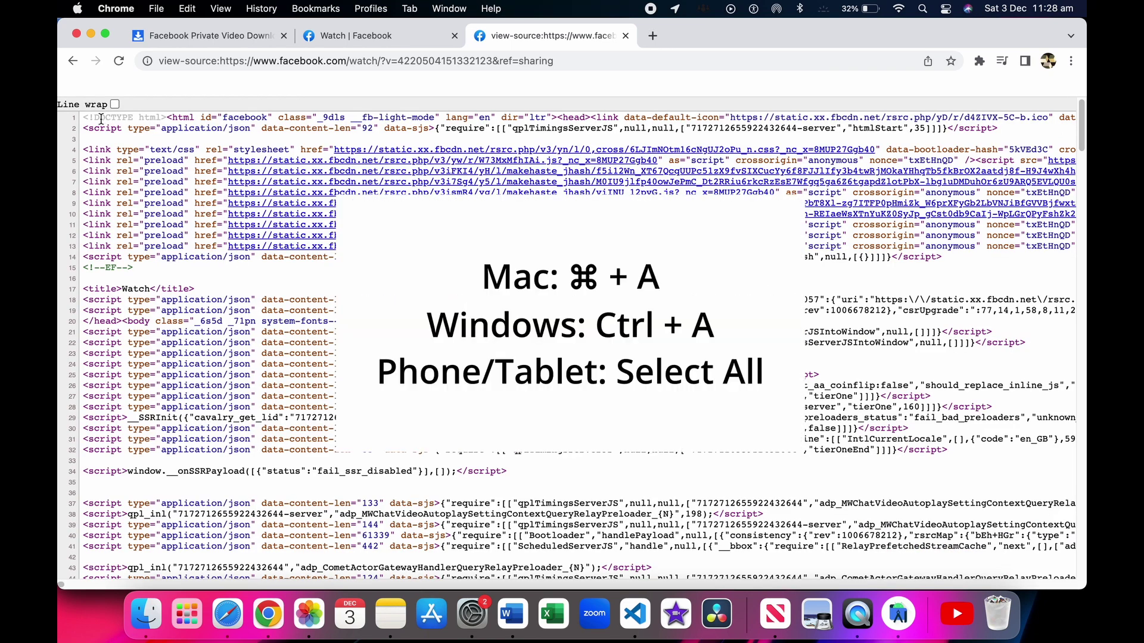
{"action": "key", "text": "cmd+a"}
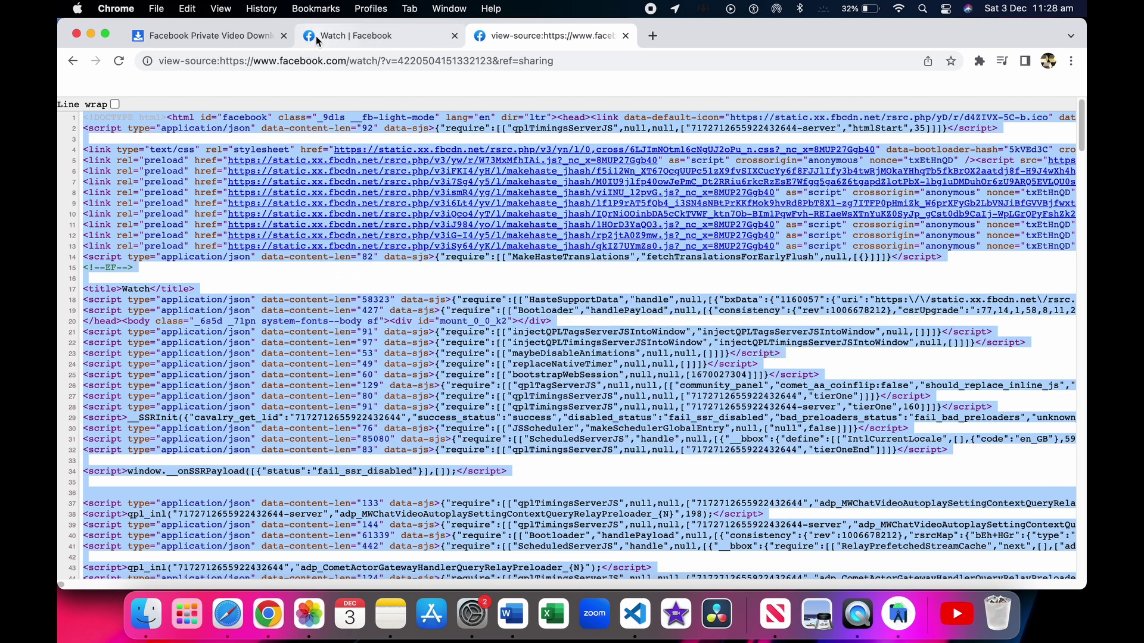
Paste the page source into SnapSave and submit it to get the download options
{"action": "left_click", "coordinate": [223, 36]}
{"action": "left_click", "coordinate": [309, 494]}
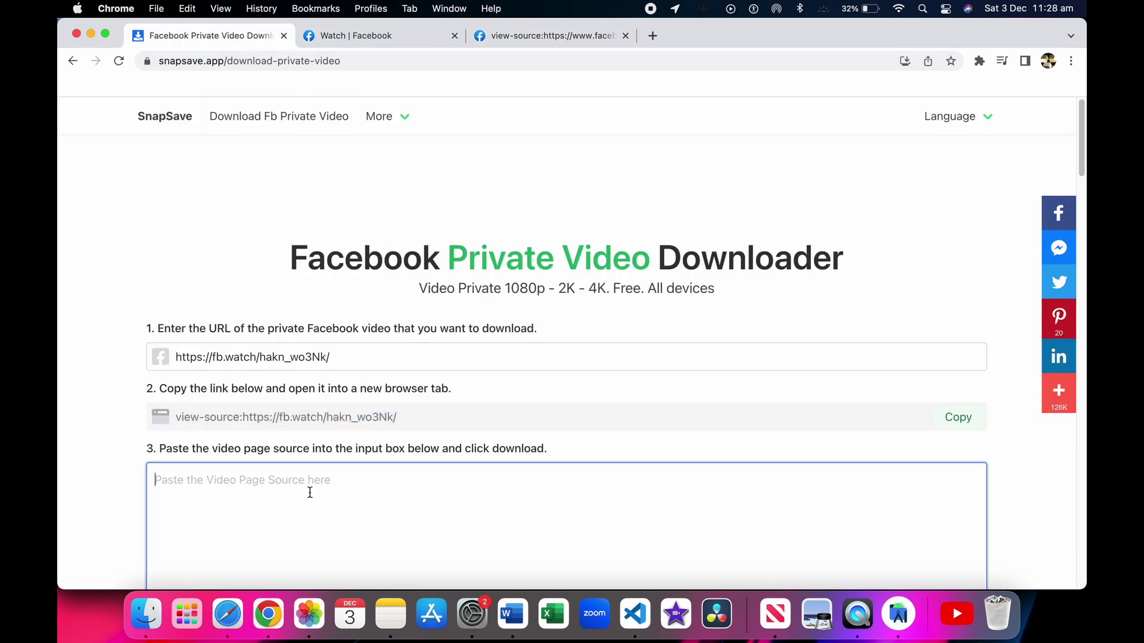
{"action": "scroll", "coordinate": [311, 495], "scroll_direction": "down", "scroll_amount": 4}
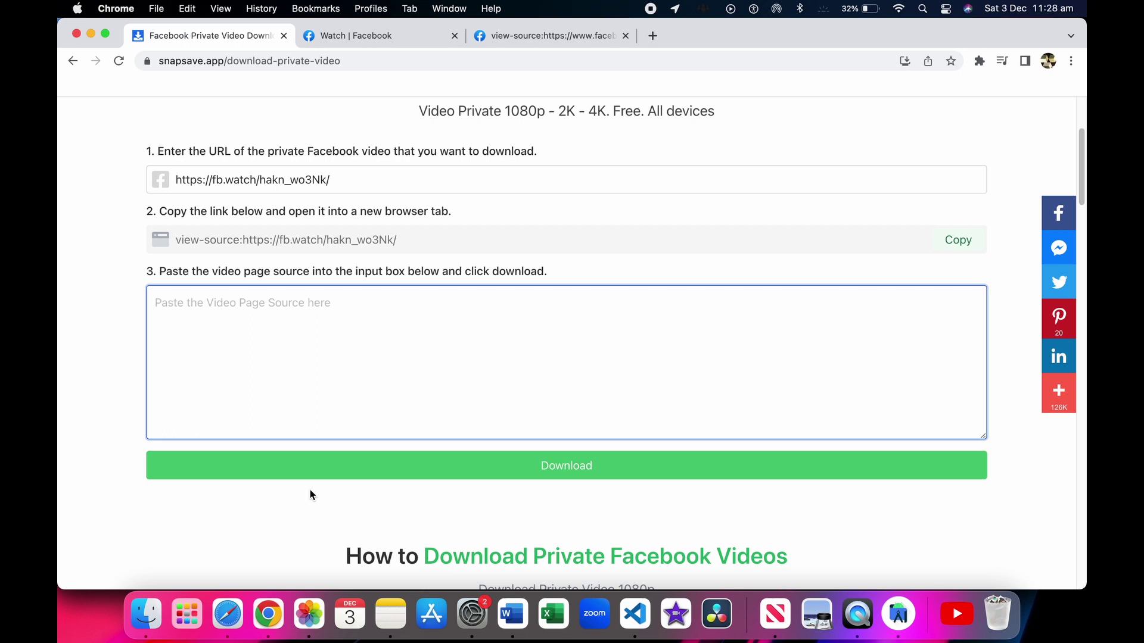
{"action": "key", "text": "cmd+v"}
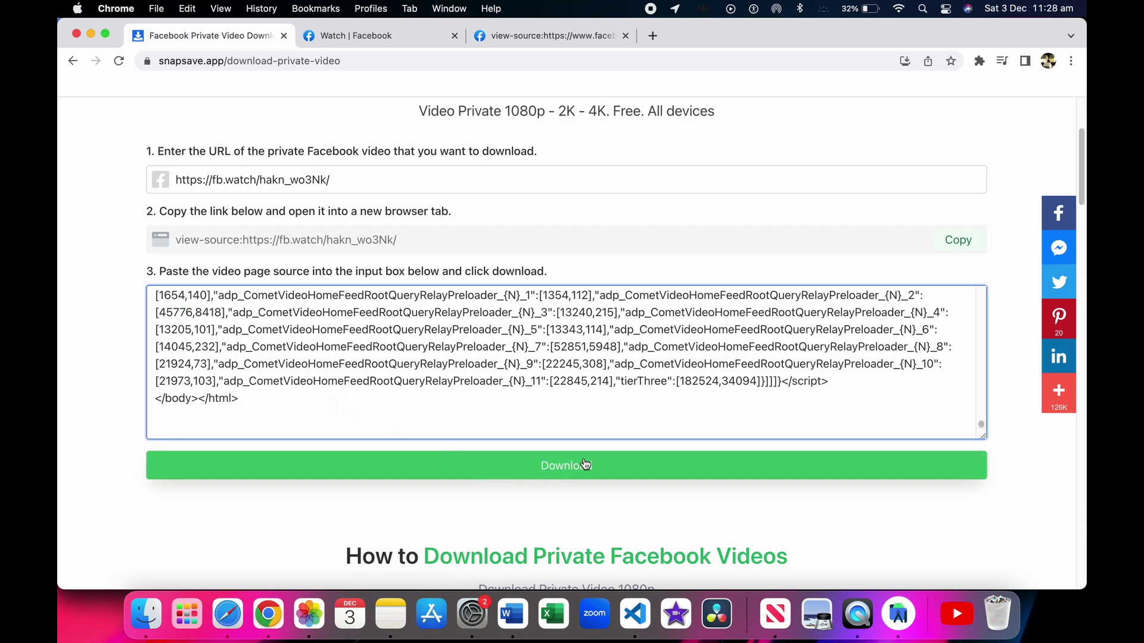
{"action": "left_click", "coordinate": [583, 463]}
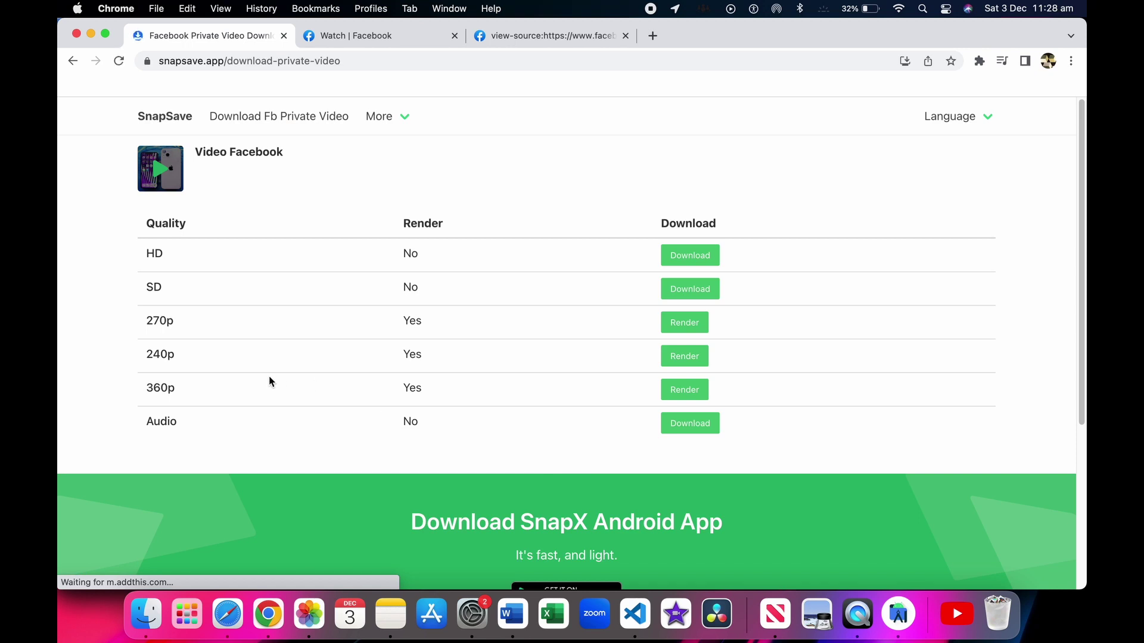
{"action": "scroll", "coordinate": [269, 382], "scroll_direction": "up", "scroll_amount": 1}
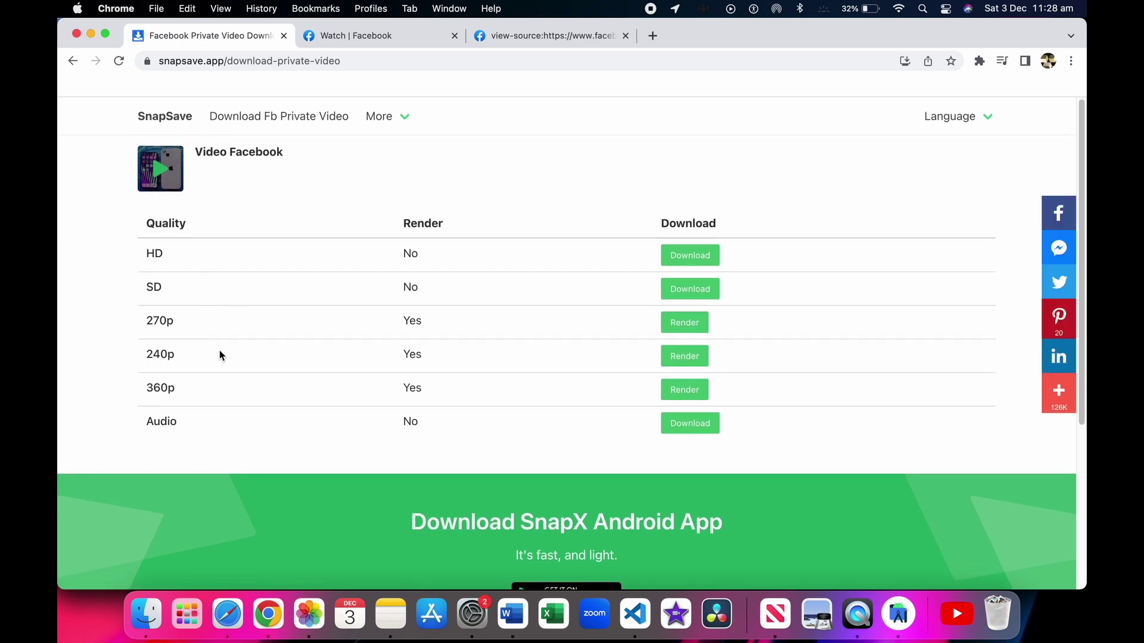
Download the HD mp4 and dismiss the popup over the results
{"action": "left_click", "coordinate": [689, 256]}
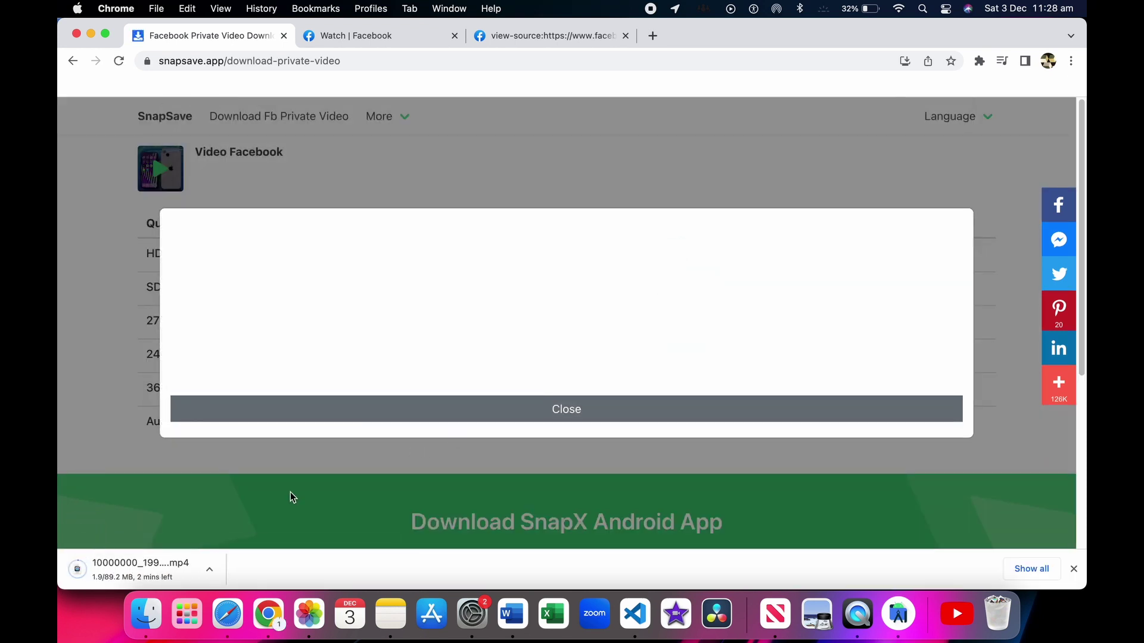
{"action": "left_click", "coordinate": [492, 461]}
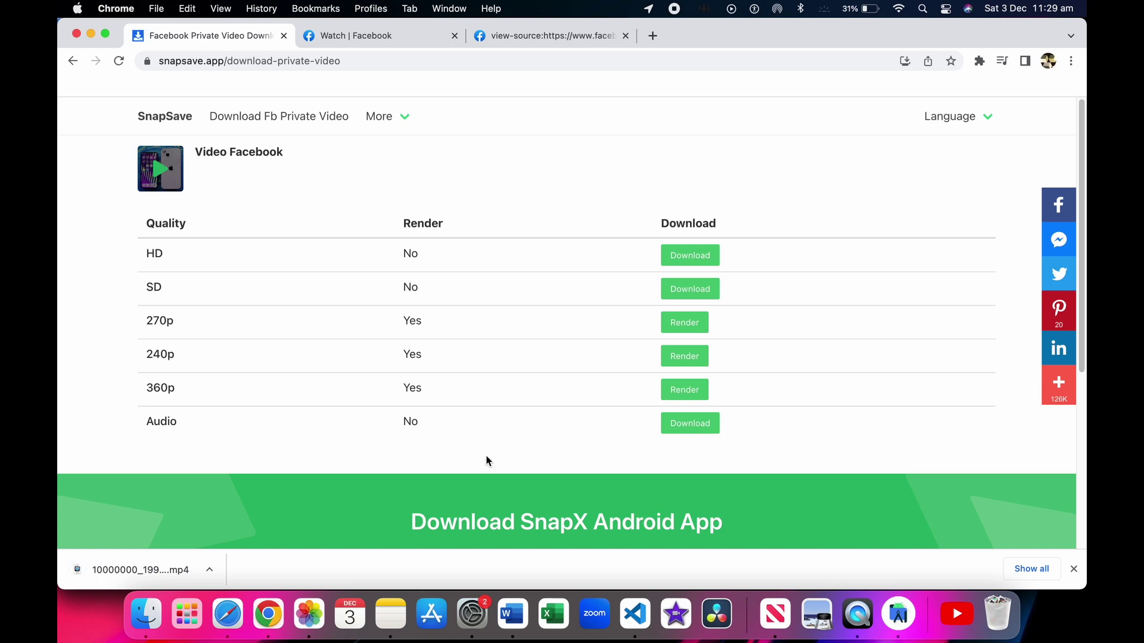
Play the downloaded mp4 in QuickTime Player, scrub ahead and pause at 04:46
{"action": "left_click", "coordinate": [202, 562]}
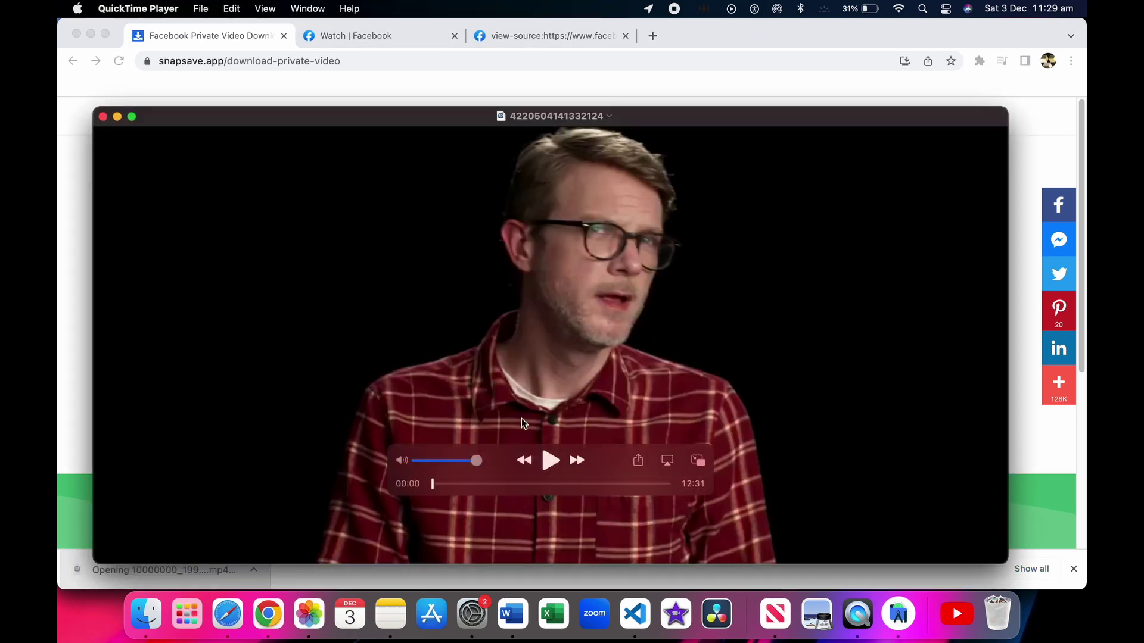
{"action": "left_click", "coordinate": [548, 451]}
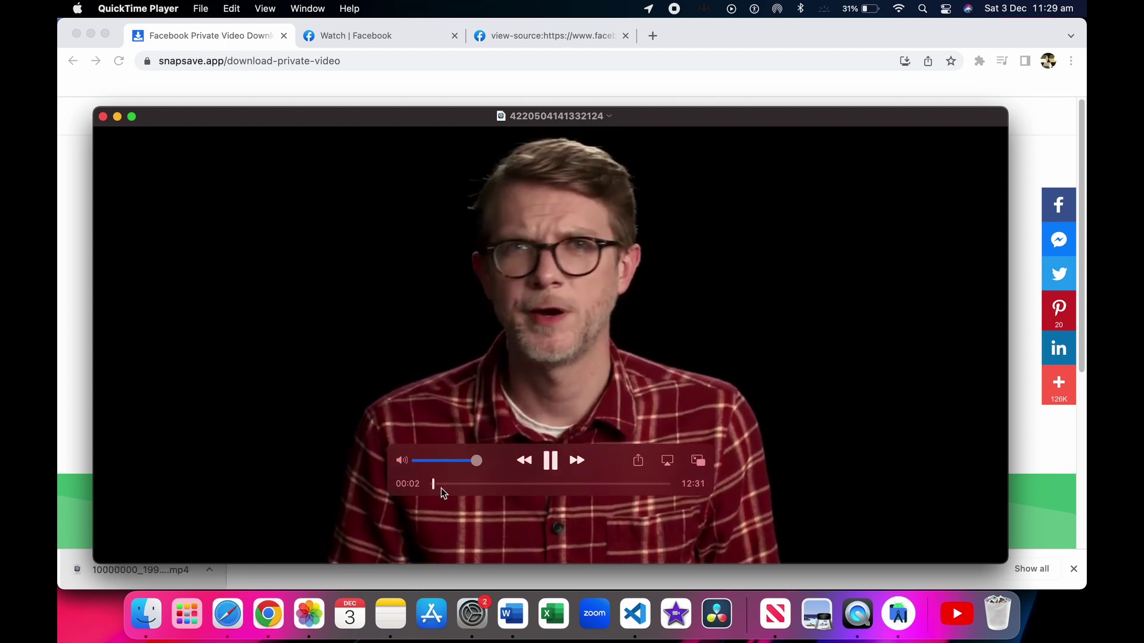
{"action": "left_click_drag", "start_coordinate": [434, 484], "coordinate": [628, 484]}
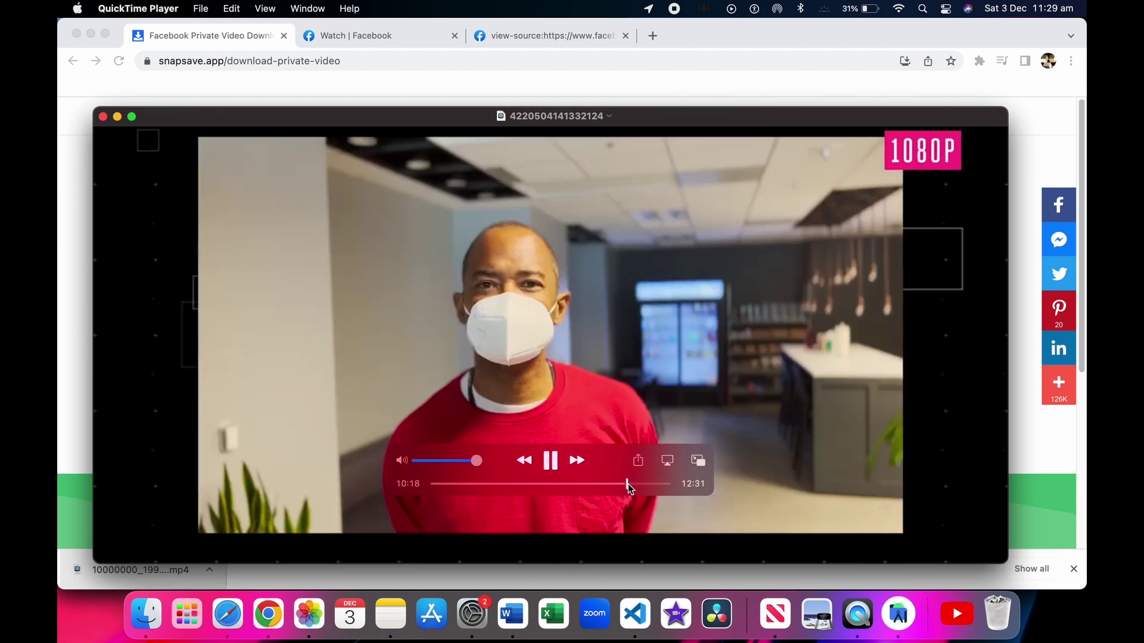
{"action": "left_click", "coordinate": [521, 484]}
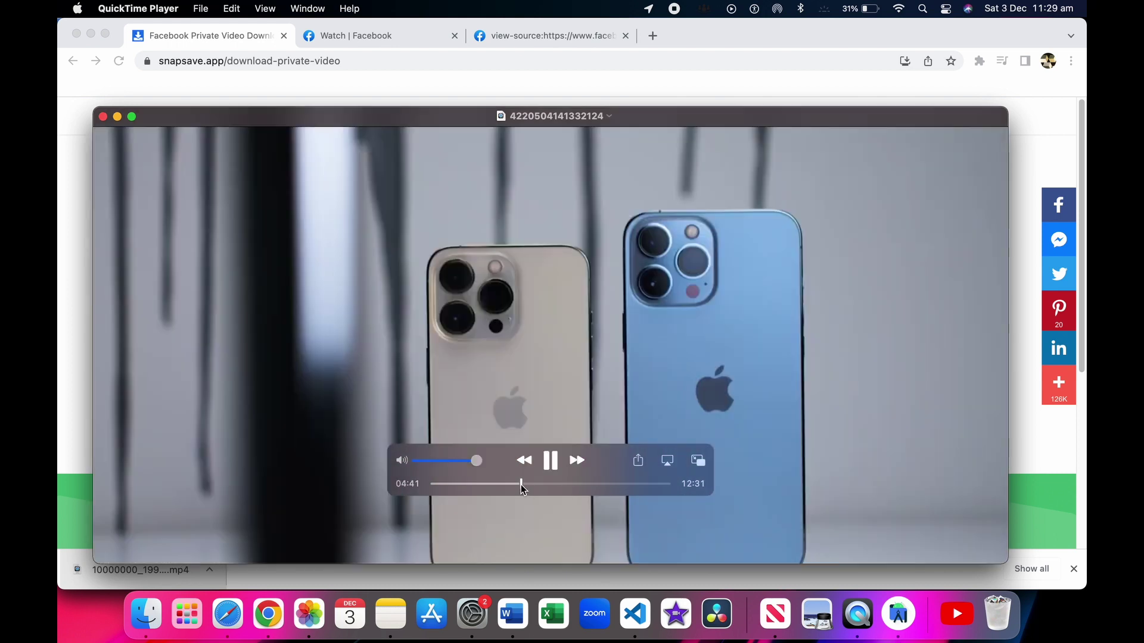
{"action": "left_click", "coordinate": [471, 483]}
{"action": "left_click", "coordinate": [523, 483]}
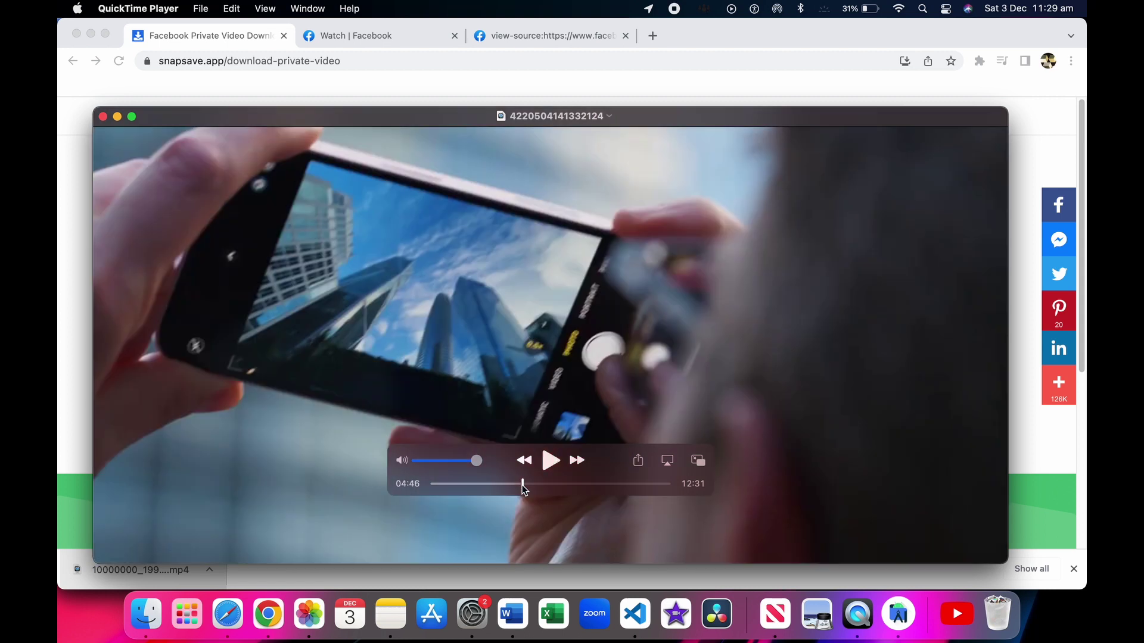
{"action": "left_click", "coordinate": [546, 472]}
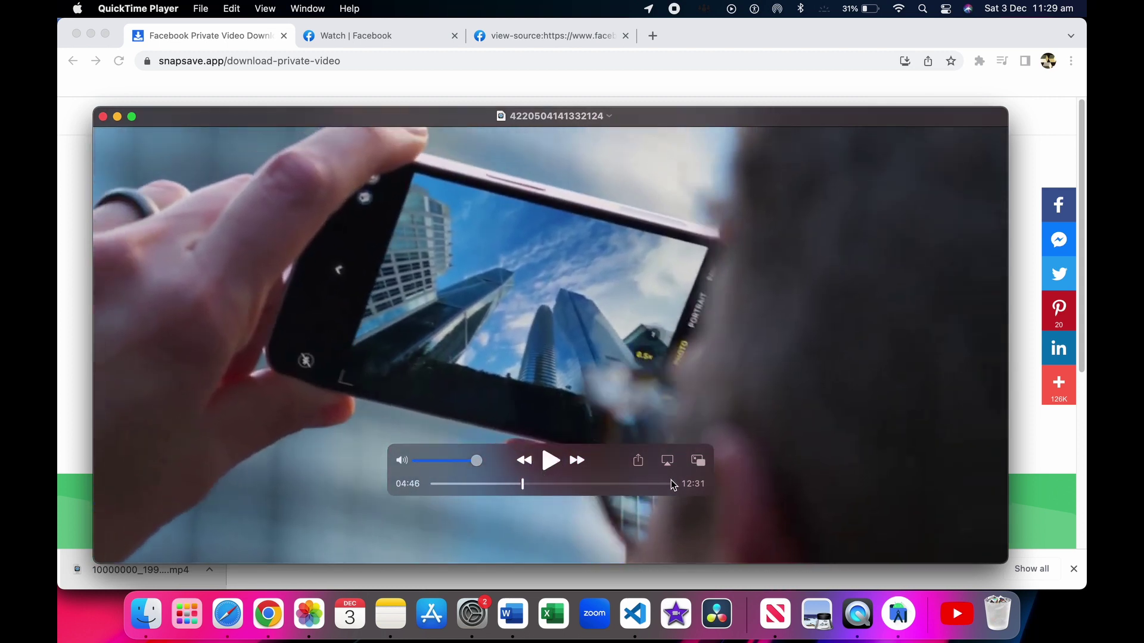
Close the player and return to the SnapSave download results tab
{"action": "left_click", "coordinate": [77, 396]}
{"action": "left_click", "coordinate": [375, 38]}
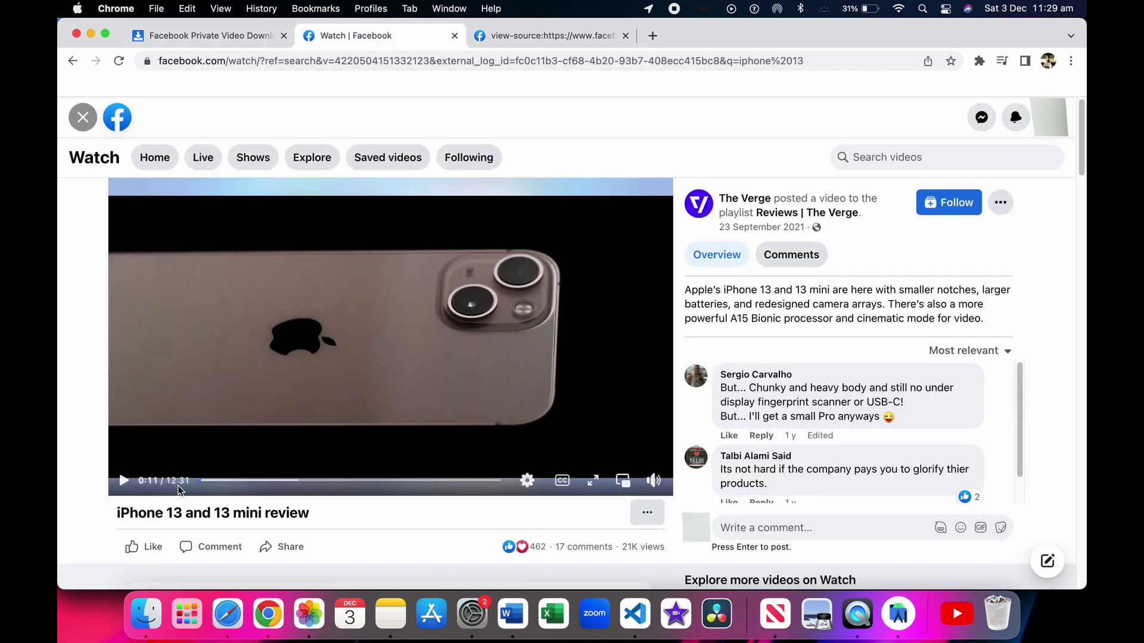
{"action": "left_click", "coordinate": [202, 37]}
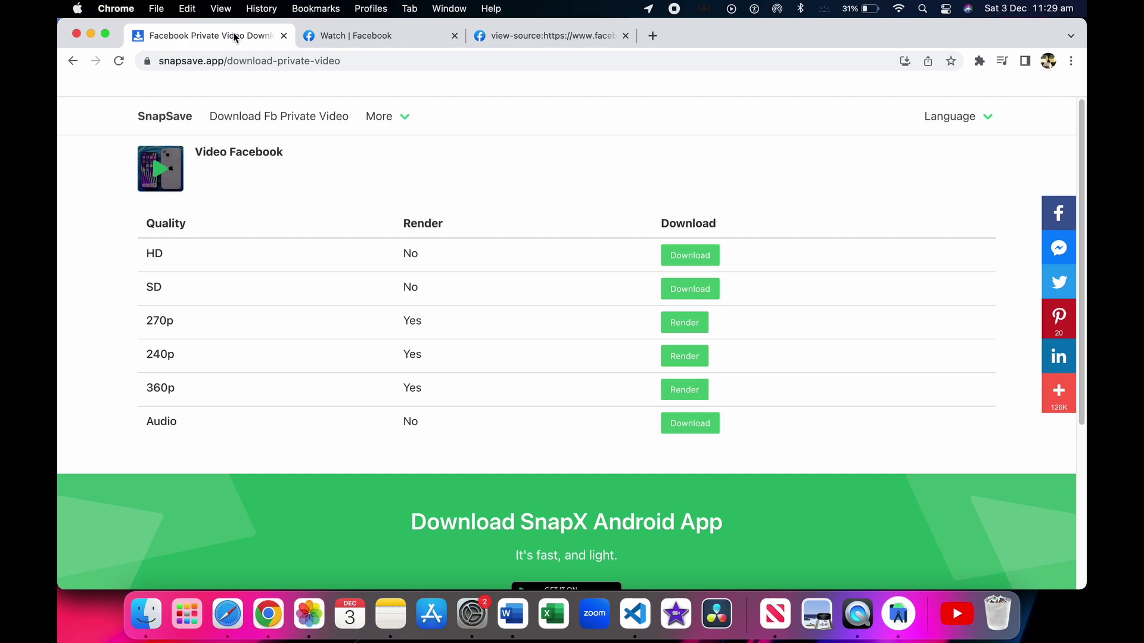